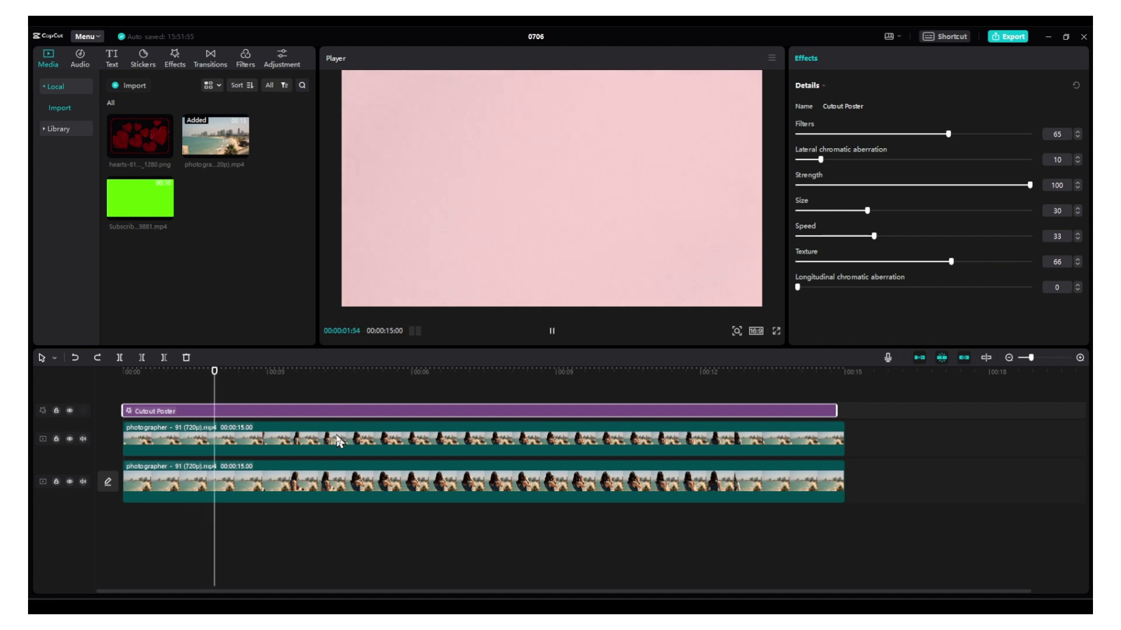
Delete the Cutout Poster effect clip and the duplicated video track, then pause playback
left_click(338, 441)
left_click(400, 385)
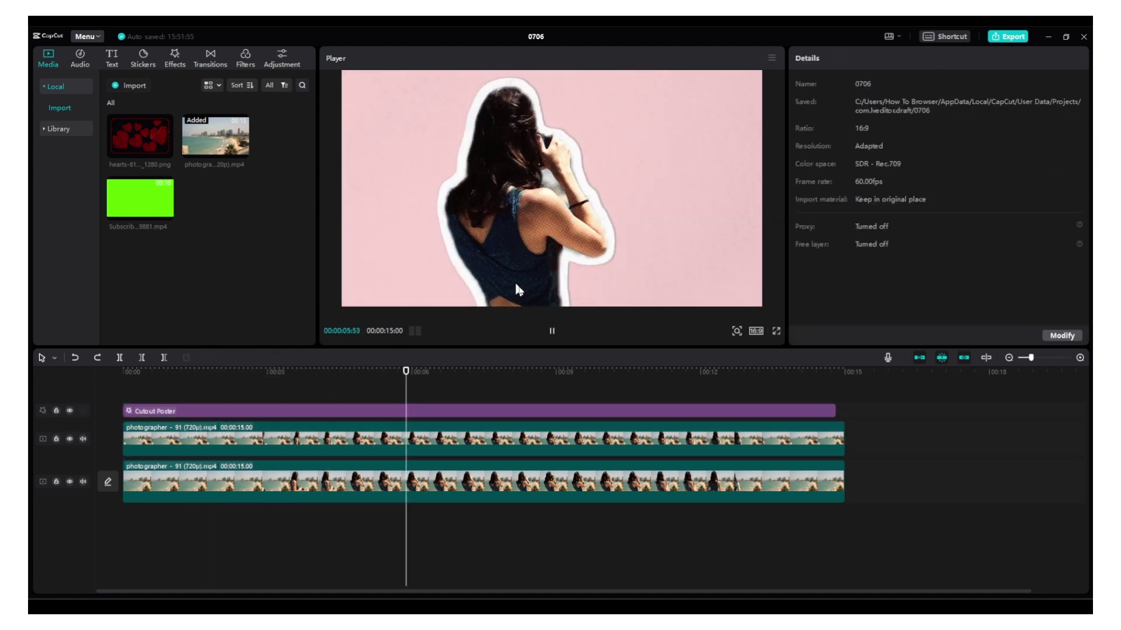
left_click(553, 331)
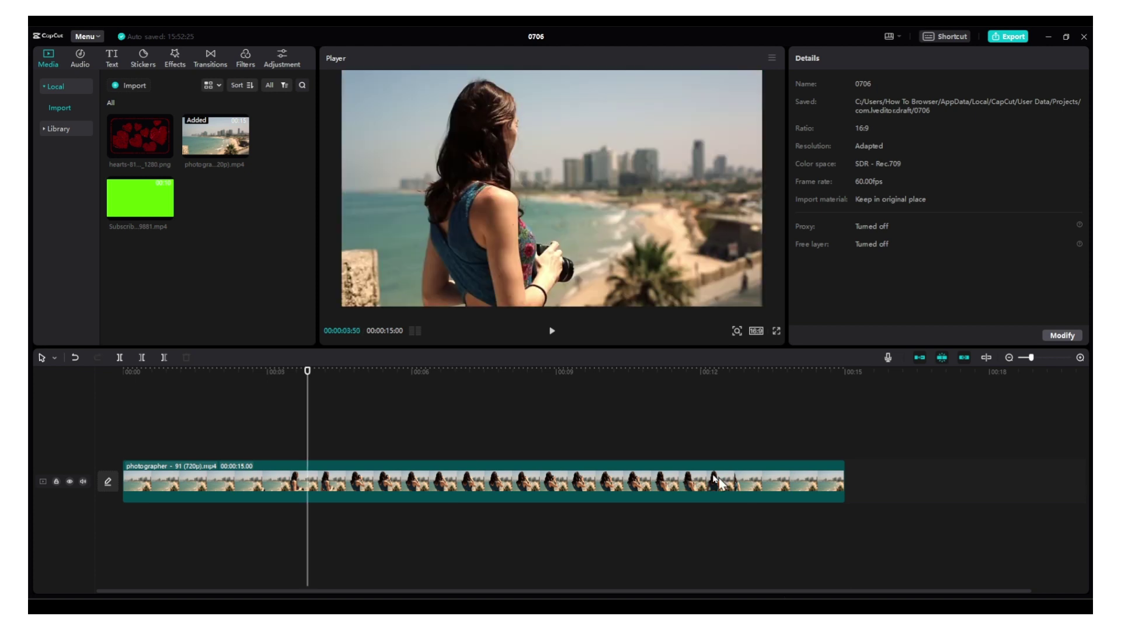
Turn on Auto cutout for the photographer clip to isolate the woman
left_click(528, 488)
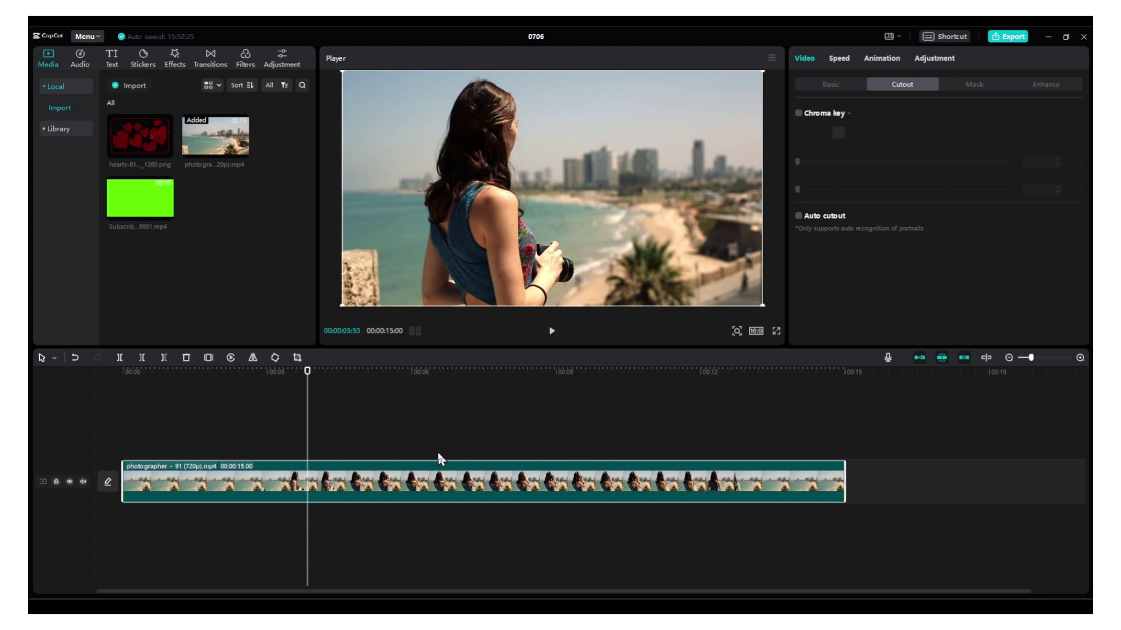
left_click(575, 458)
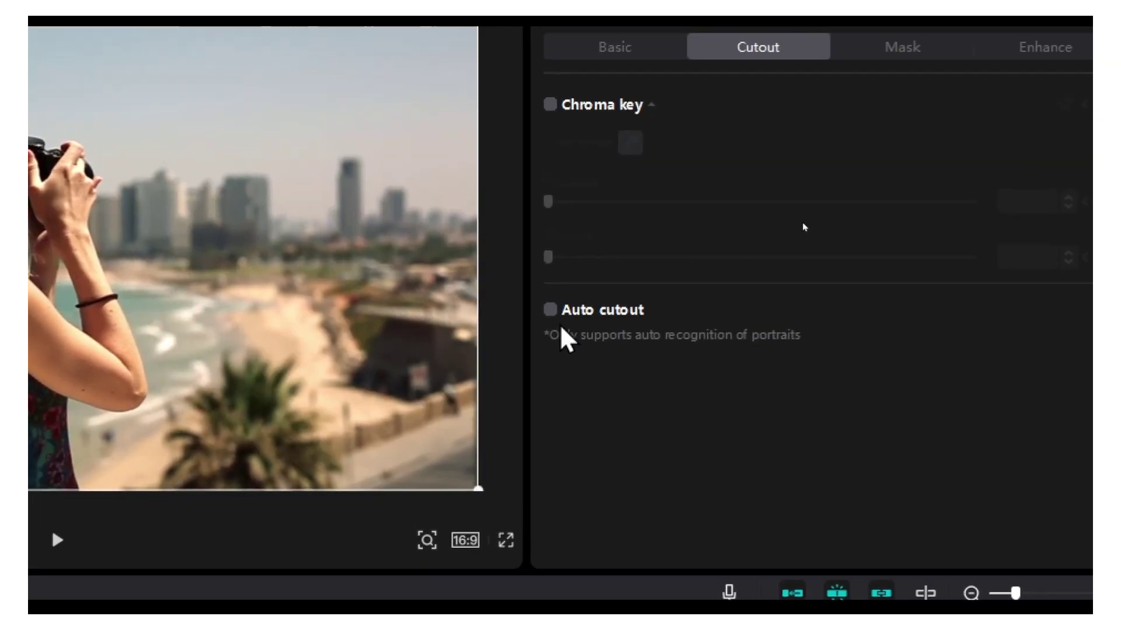
left_click(550, 310)
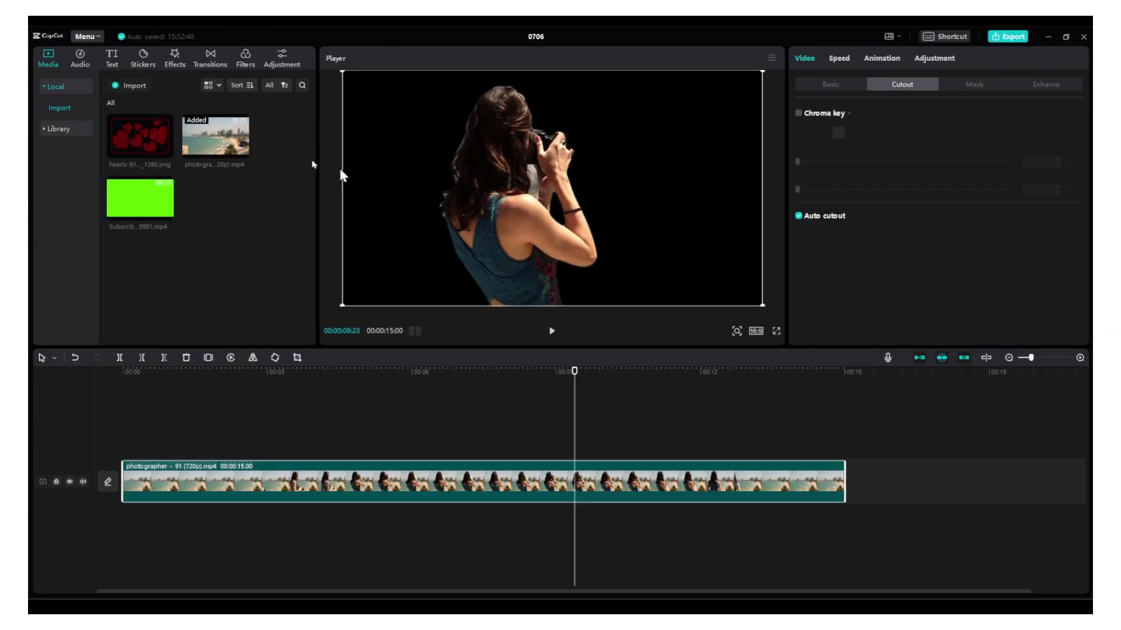
Add the Stroke body effect Cutout Poster, spanning from the track start to 00:15
left_click(173, 59)
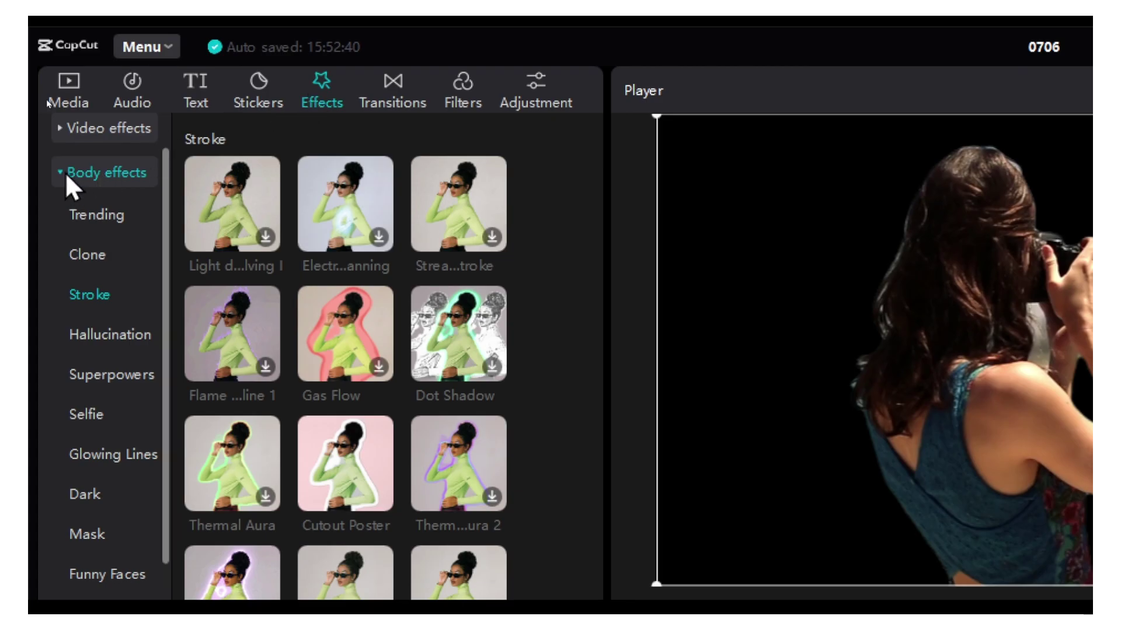
left_click(65, 172)
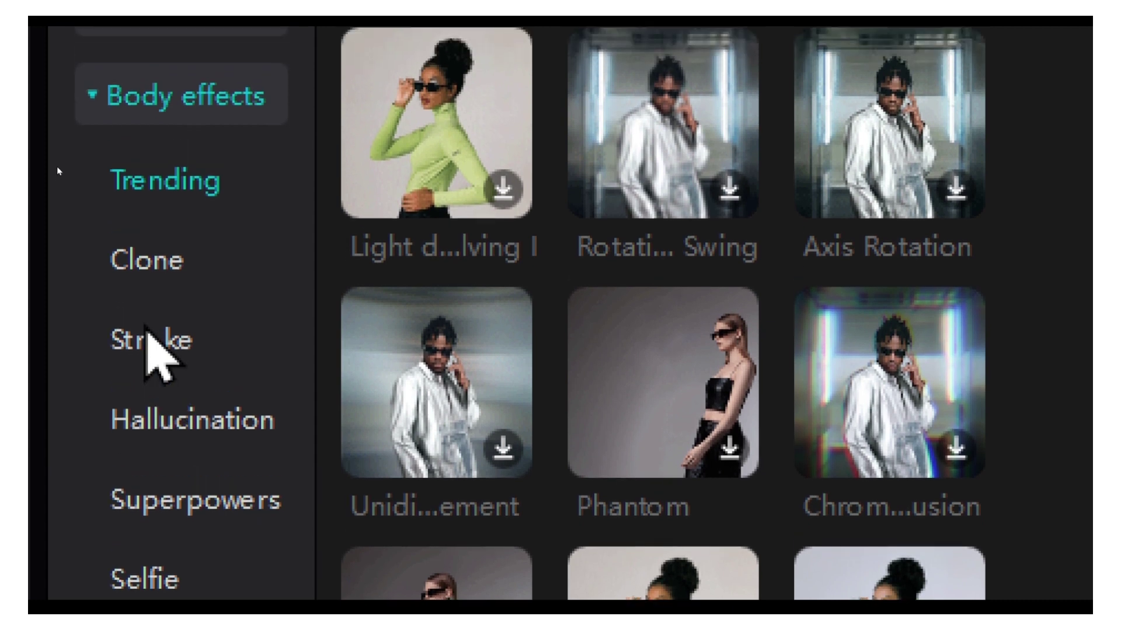
left_click(89, 195)
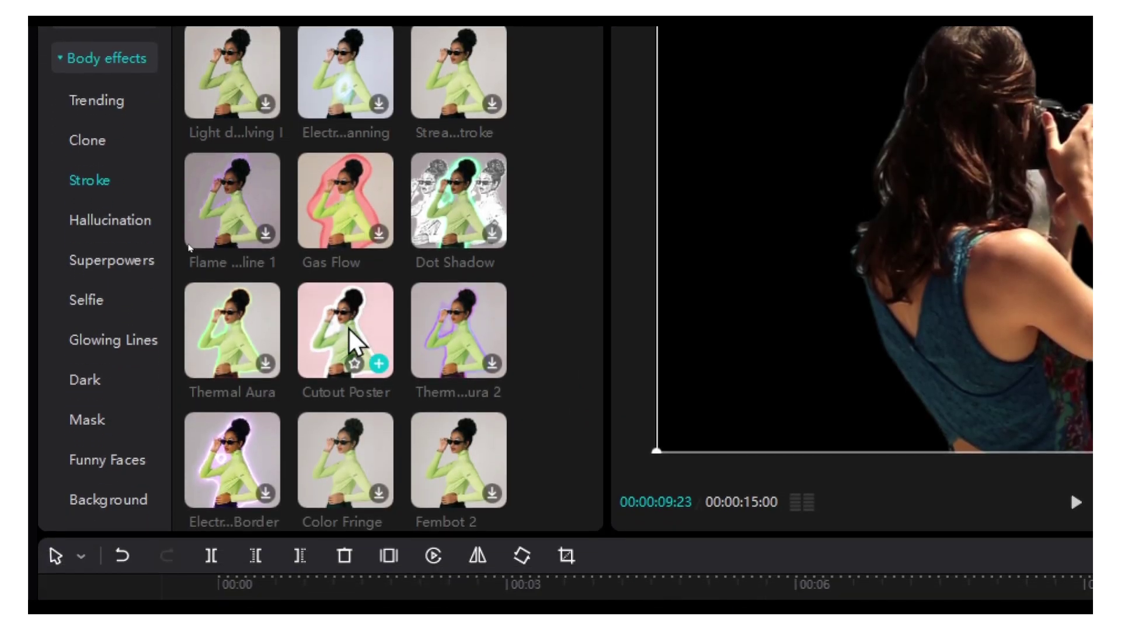
left_click(348, 327)
left_click(383, 328)
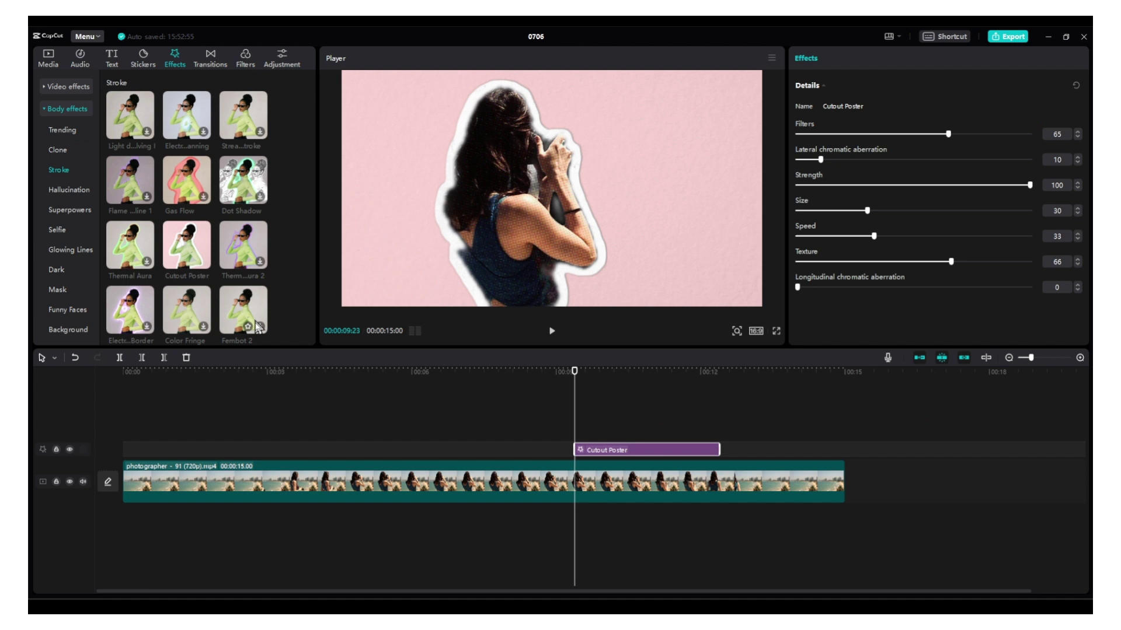
left_click_drag(596, 435, 128, 451)
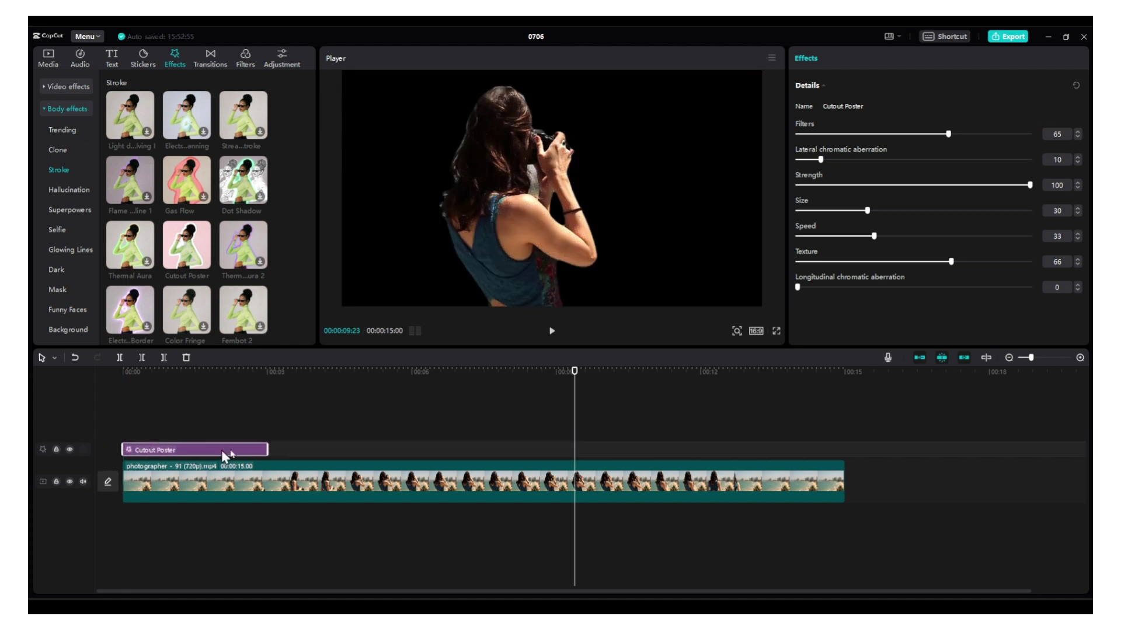
left_click_drag(266, 451, 842, 475)
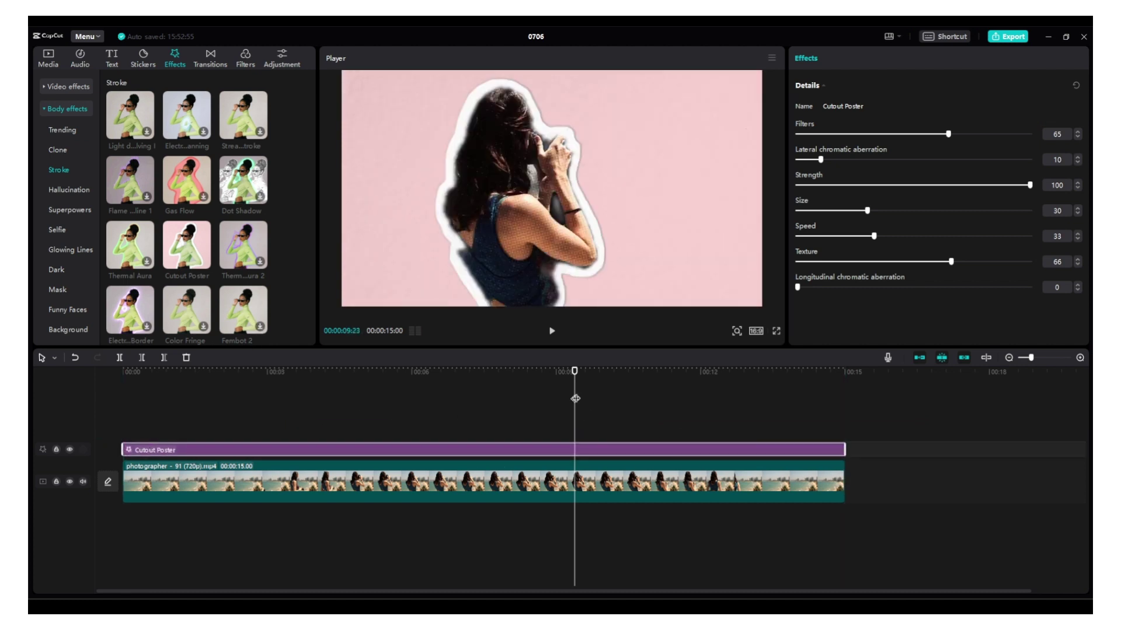
At 00:04, set Cutout Poster to Filters 62, aberration 66, Size 45, Speed 39, Texture 54
left_click(385, 371)
left_click_drag(385, 371, 334, 372)
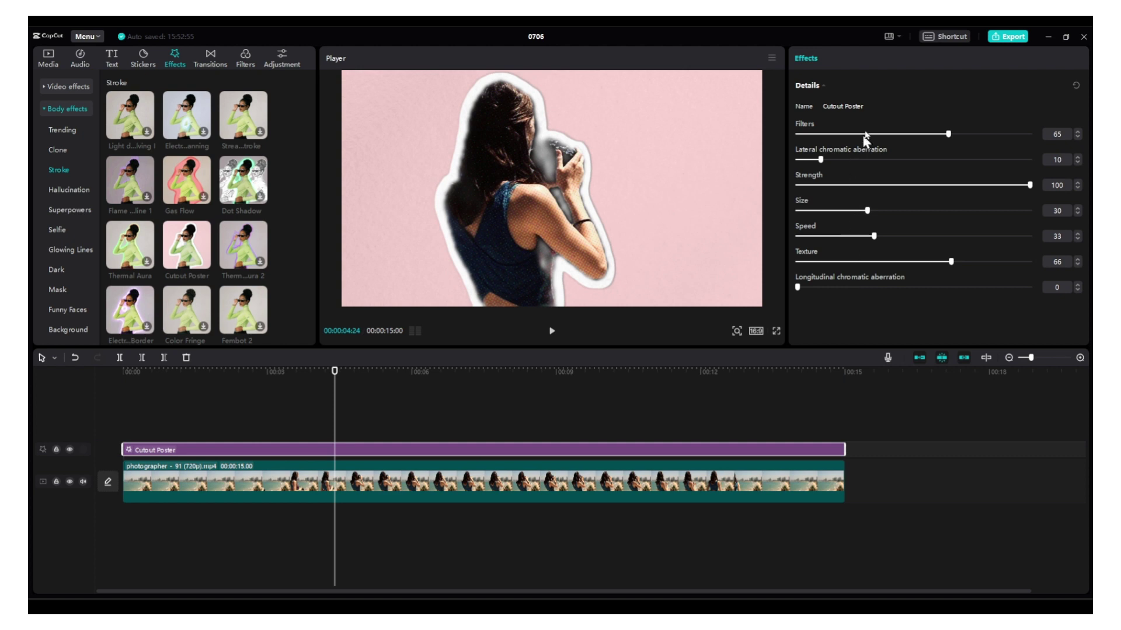
left_click_drag(948, 134, 941, 135)
left_click_drag(821, 160, 951, 159)
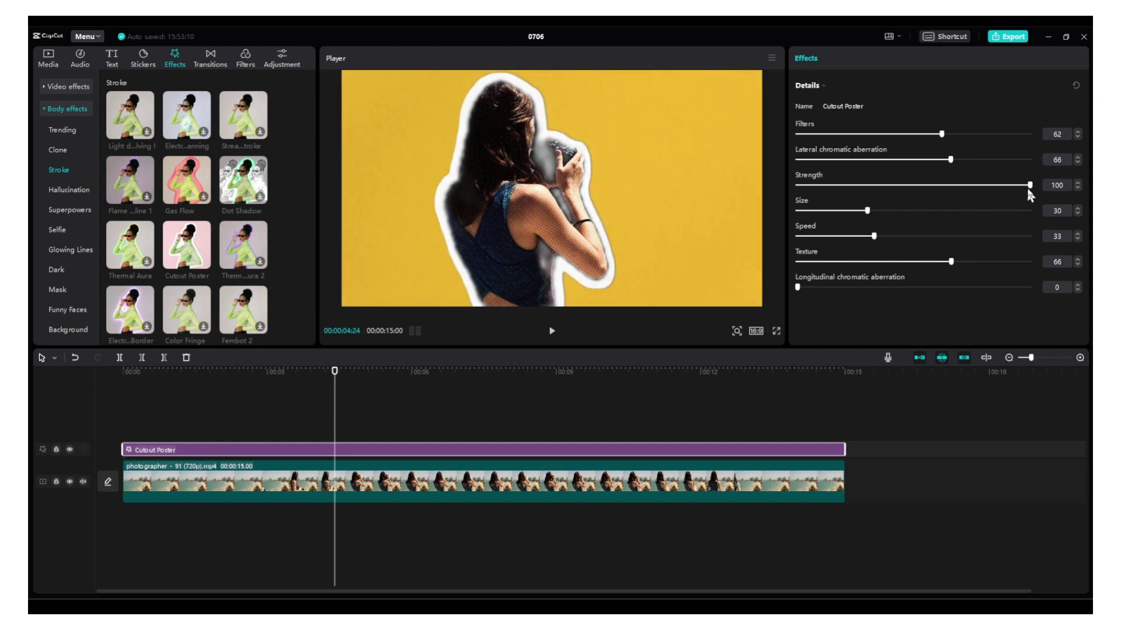
left_click_drag(1029, 187, 1029, 186)
mouse_move(867, 210)
left_mouse_down()
mouse_move(905, 210)
mouse_move(944, 235)
mouse_move(888, 236)
left_mouse_up()
left_click_drag(951, 261, 975, 261)
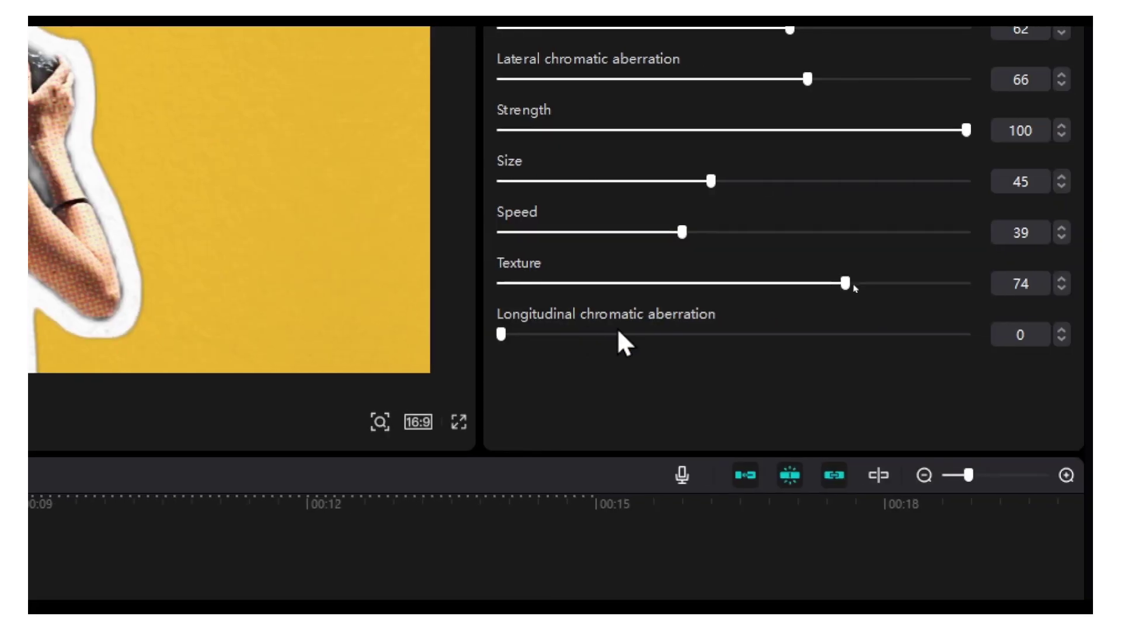
left_click_drag(845, 284, 752, 283)
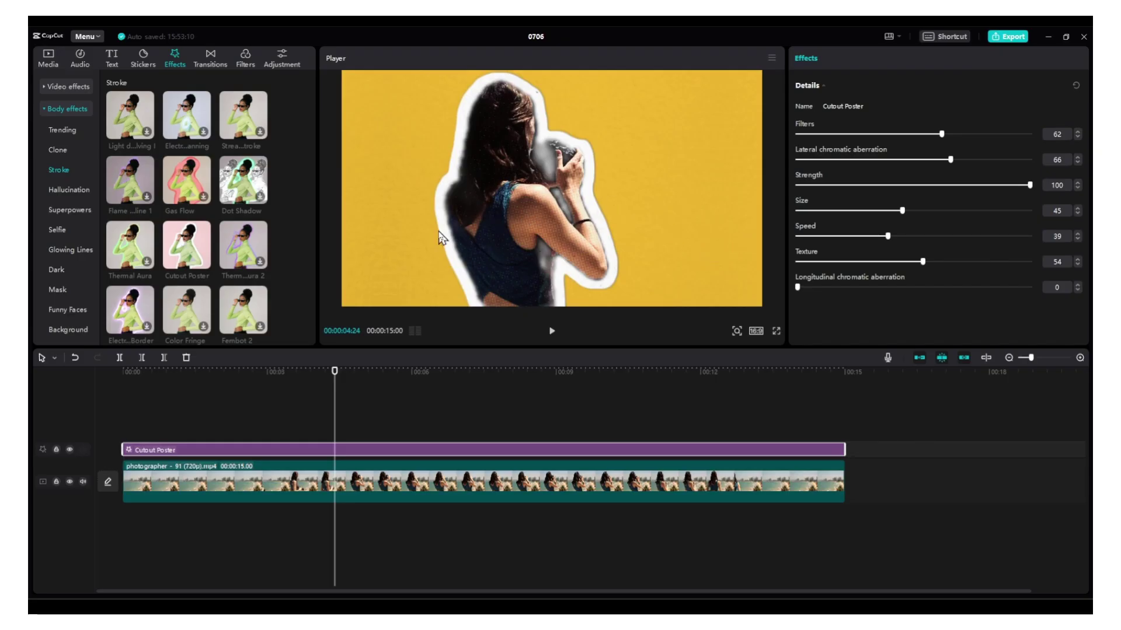
Add Electric Light Border above Cutout Poster and stretch it across the whole video
left_click_drag(128, 310, 315, 427)
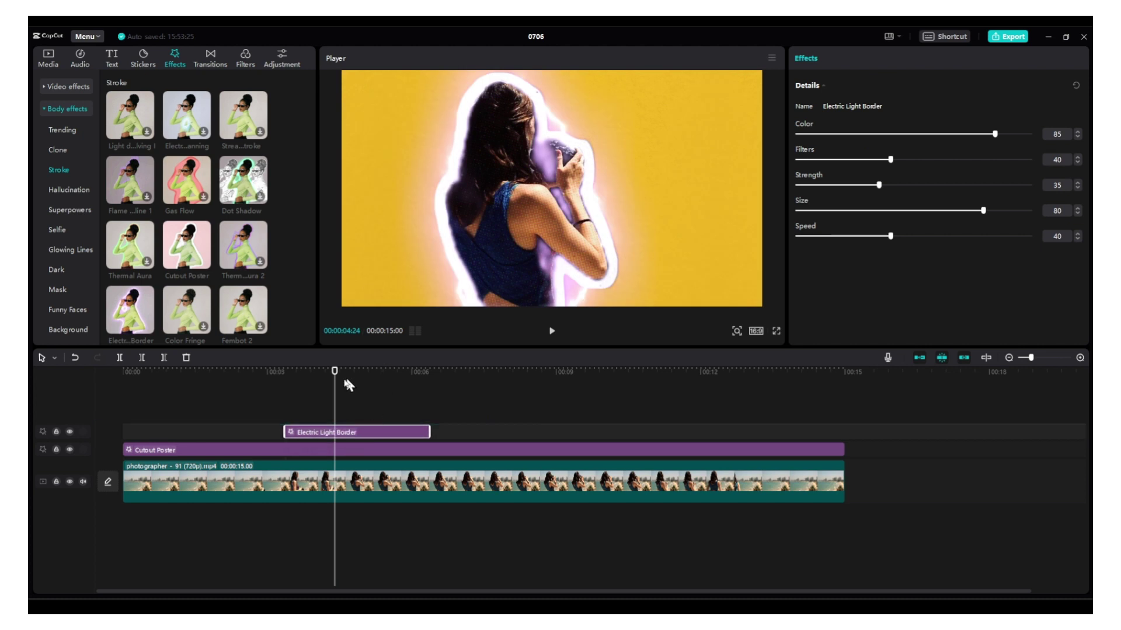
left_click_drag(335, 371, 341, 371)
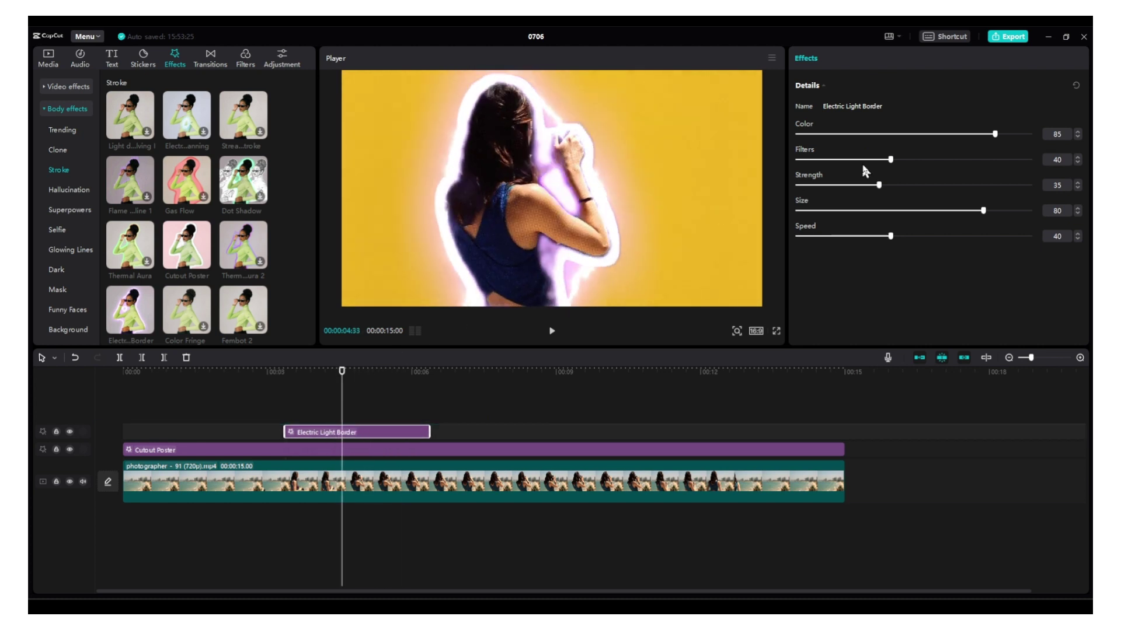
left_click_drag(891, 159, 883, 159)
left_click_drag(322, 432, 337, 432)
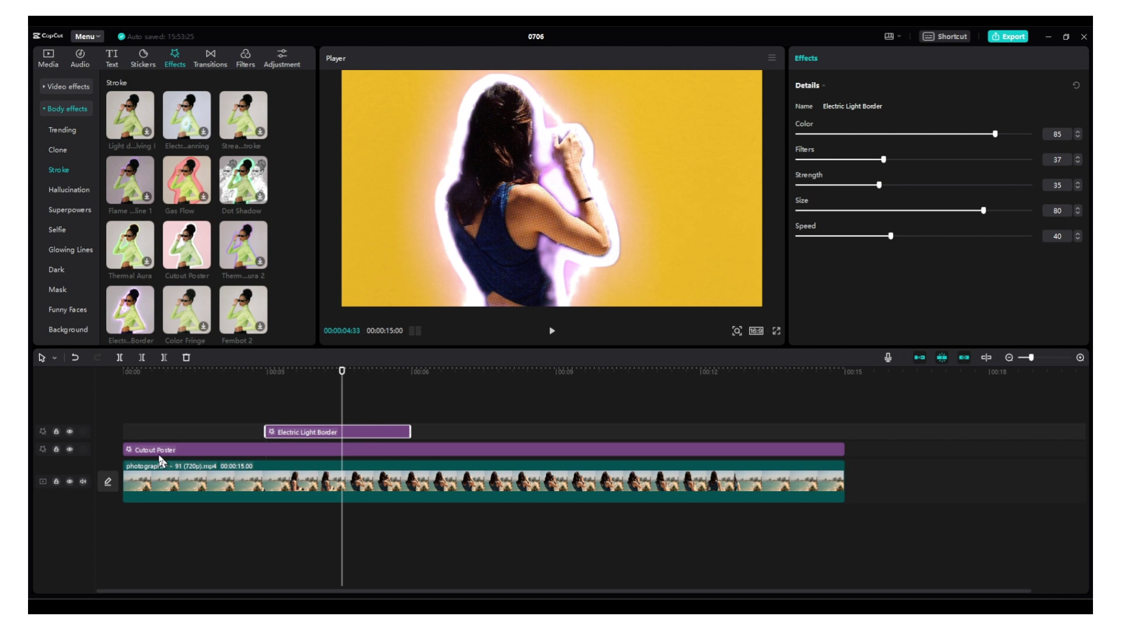
left_click_drag(408, 431, 843, 432)
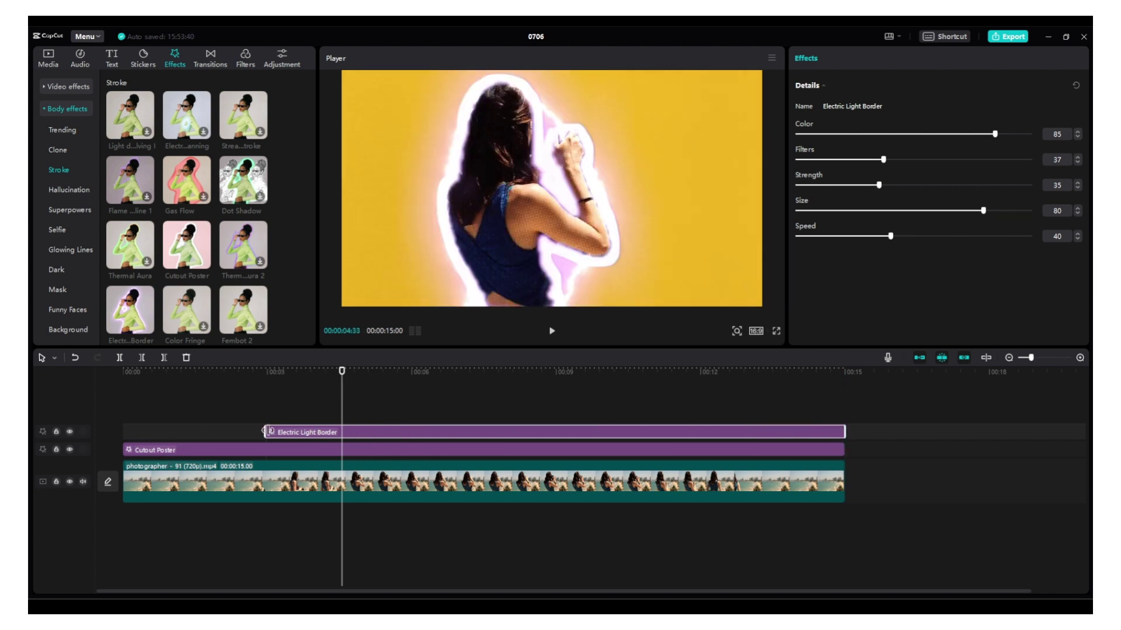
left_click_drag(265, 431, 123, 432)
left_click(366, 372)
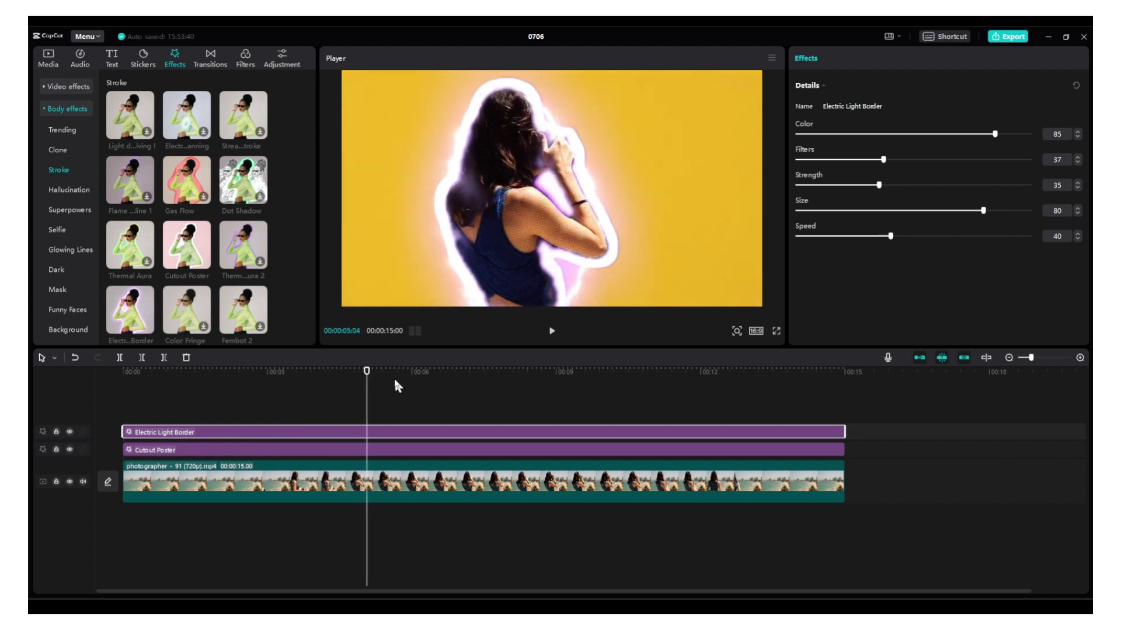
left_click(535, 372)
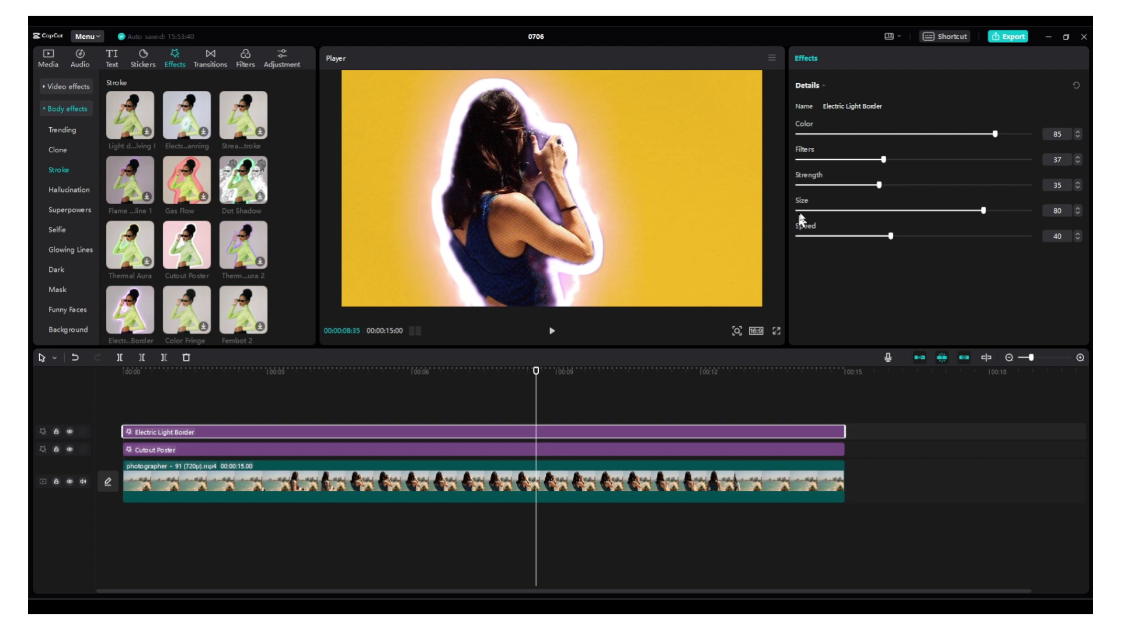
Retune Electric Light Border: colour toward white, adjusted filters, more strength, size 74
left_click_drag(884, 159, 872, 160)
left_click_drag(1030, 134, 930, 134)
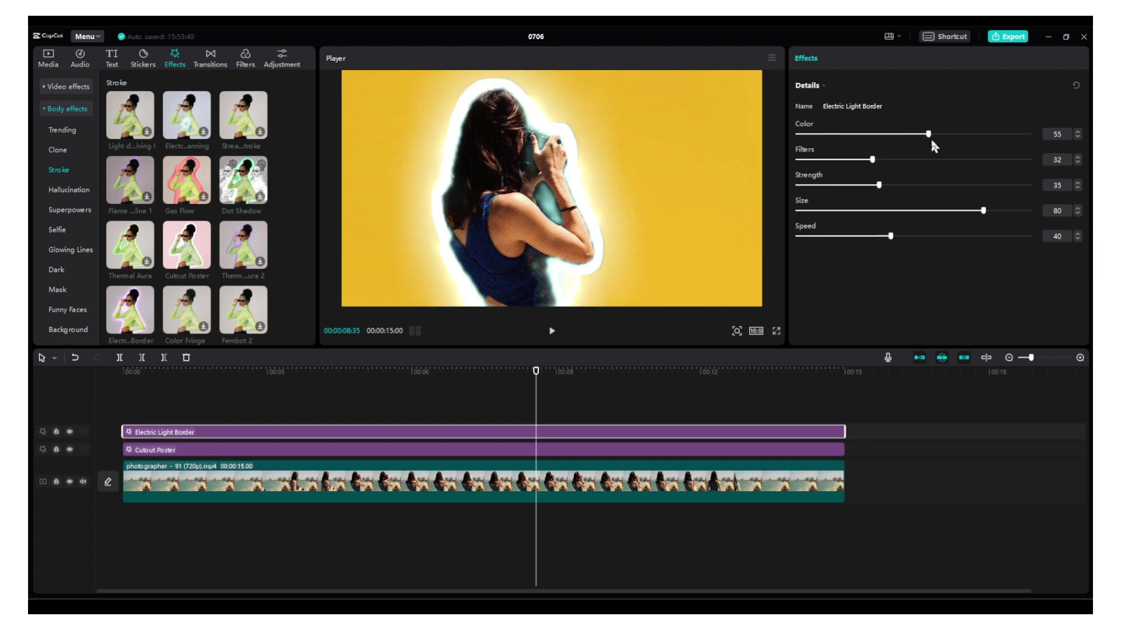
left_click_drag(875, 160, 931, 159)
mouse_move(878, 185)
left_mouse_down()
mouse_move(983, 185)
mouse_move(868, 185)
mouse_move(881, 182)
left_mouse_up()
left_click_drag(982, 210, 971, 211)
left_click(551, 331)
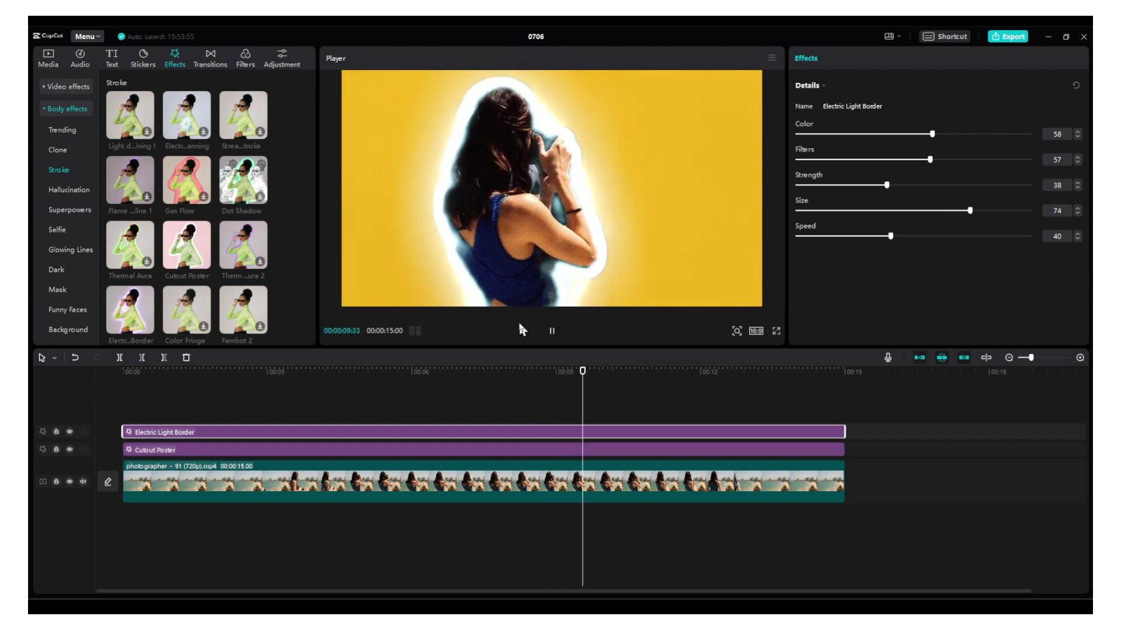
left_click(546, 460)
Lower Cutout Poster's Speed to 5 and preview the result
left_click(663, 451)
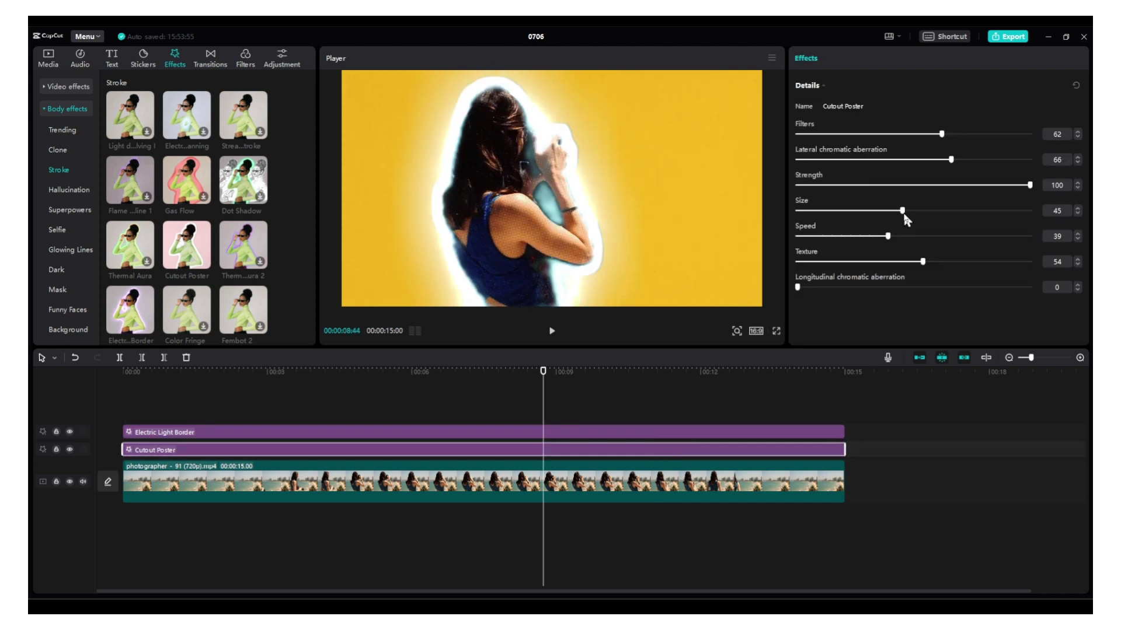
left_click_drag(889, 237, 808, 236)
key("space")
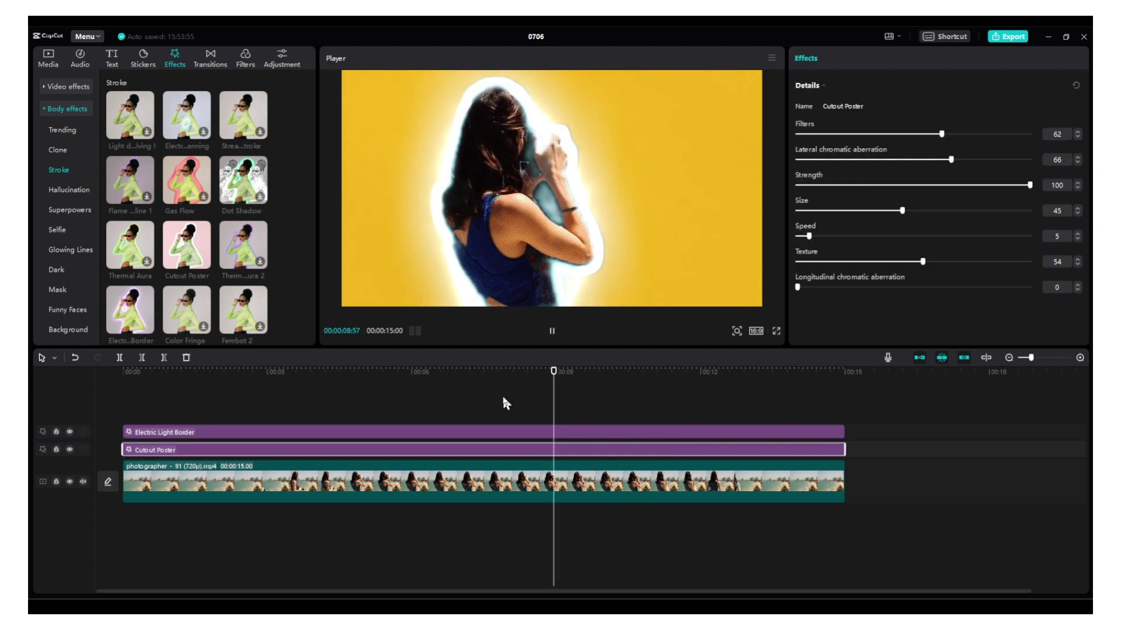
key("space")
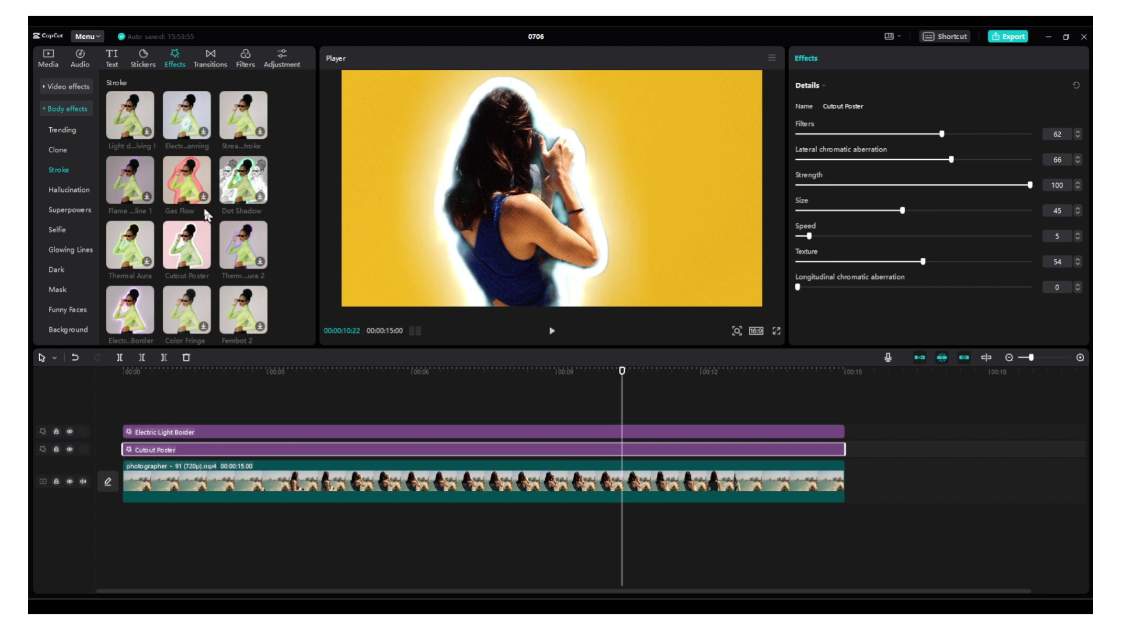
scroll(204, 213, "down", 3)
Add Scattering Frame 1 on a new track, preview it, then switch to OBS
left_click_drag(187, 225, 275, 409)
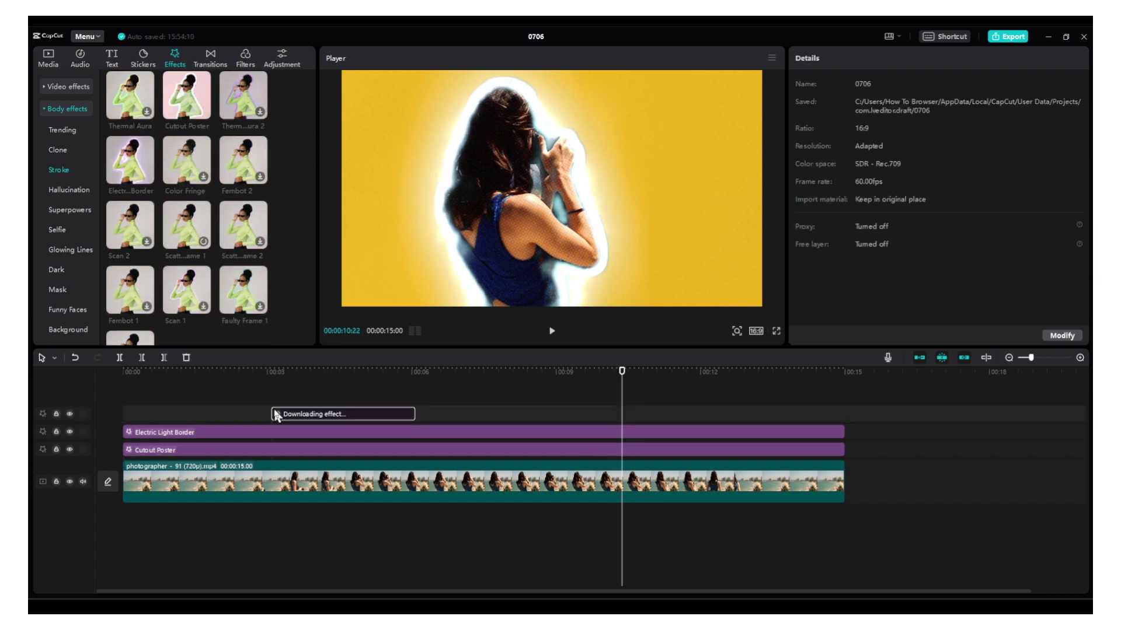
left_click(300, 373)
left_click_drag(300, 373, 299, 374)
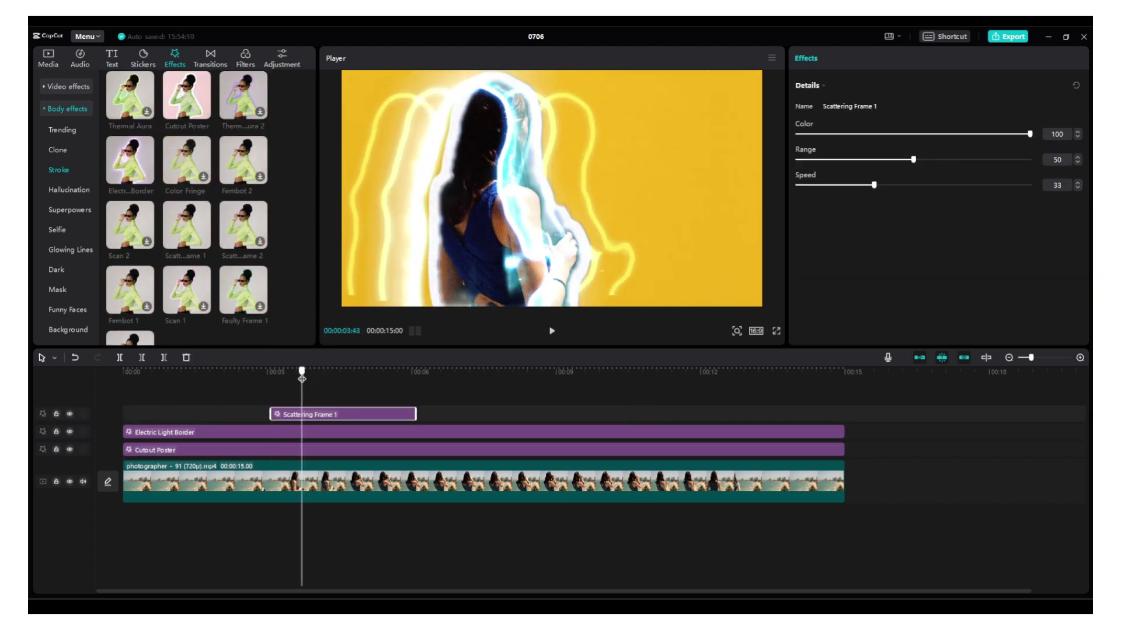
key("space")
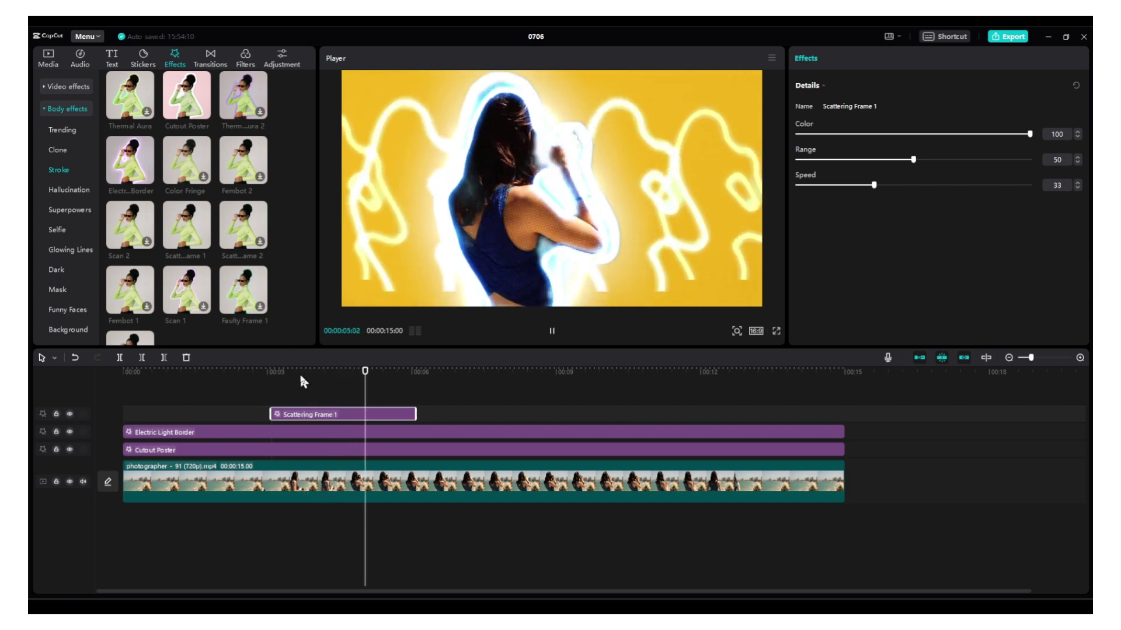
mouse_move(350, 374)
left_mouse_down()
mouse_move(282, 374)
mouse_move(321, 374)
left_mouse_up()
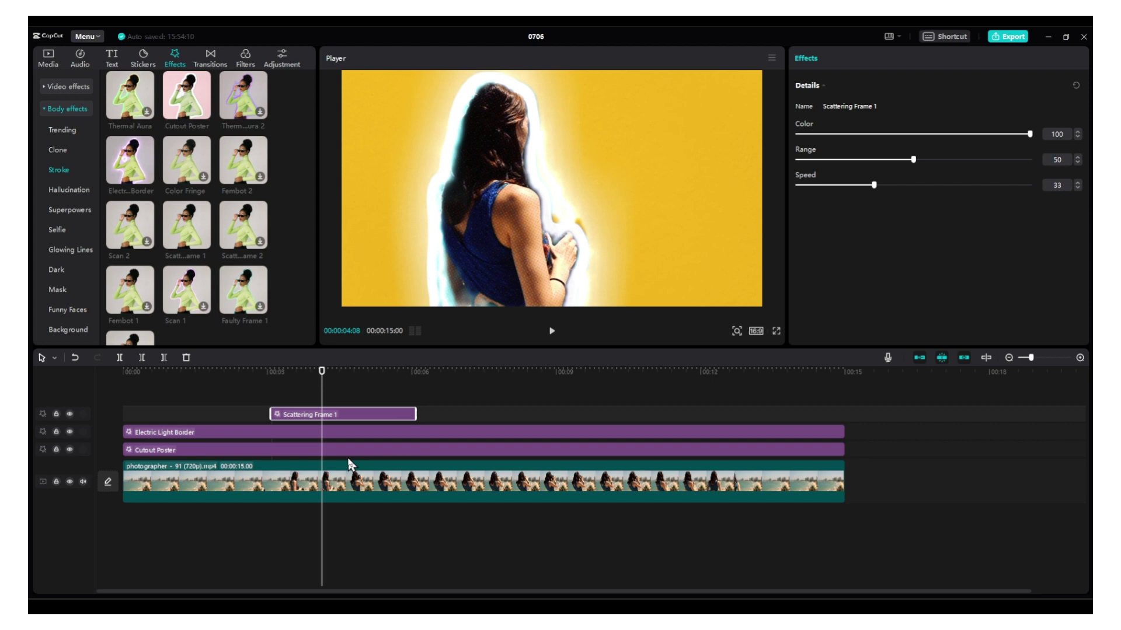
key("alt+Tab")
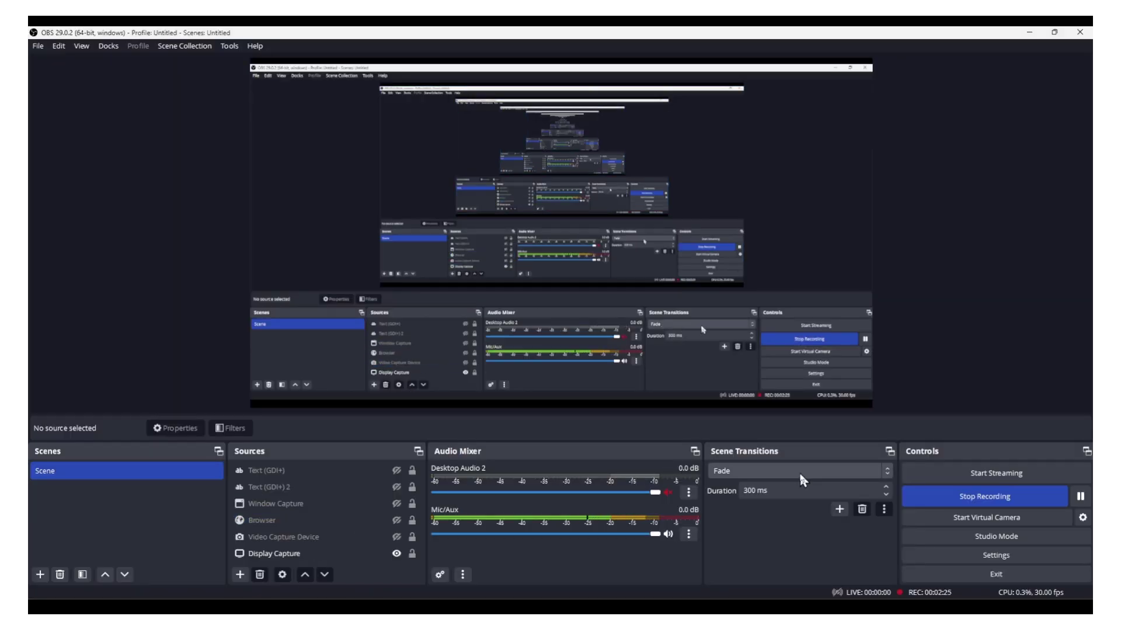